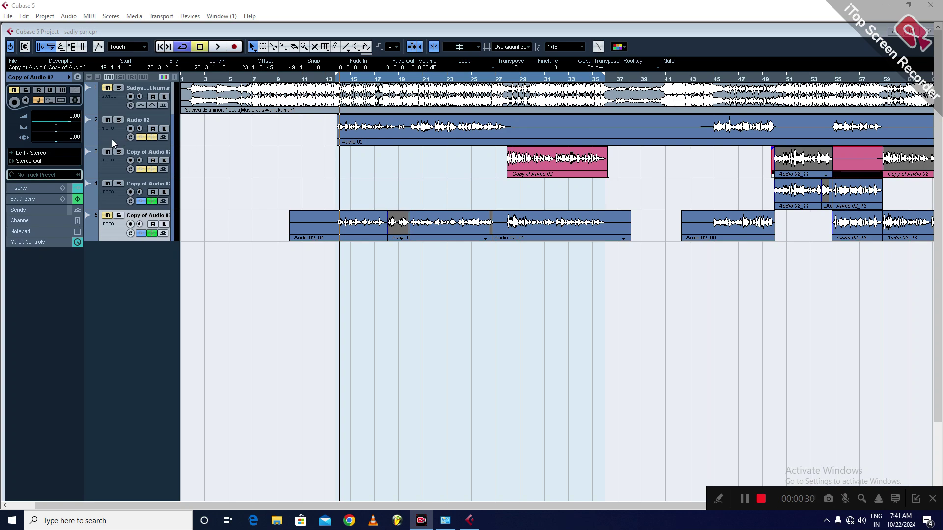
Duplicate the Audio 02 track together with its recorded vocal event.
left_click(112, 140)
right_click(141, 123)
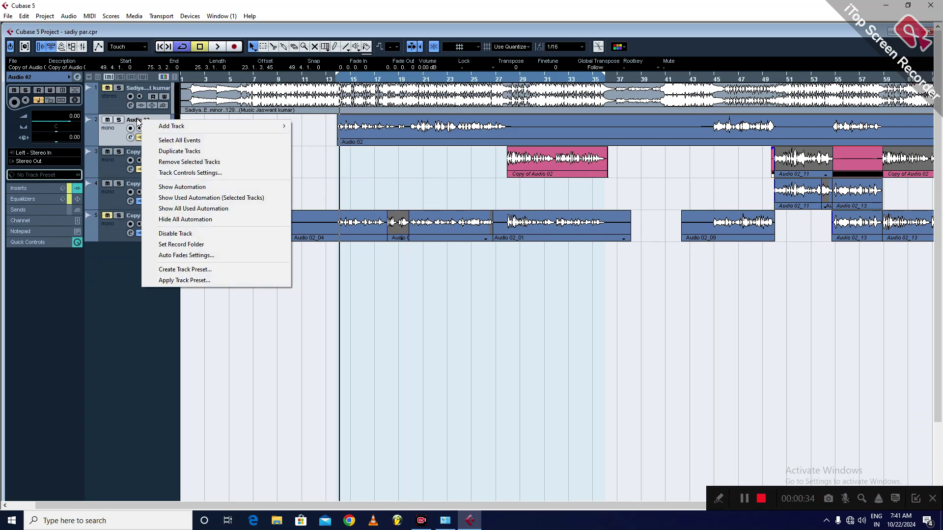
left_click(138, 122)
right_click(118, 136)
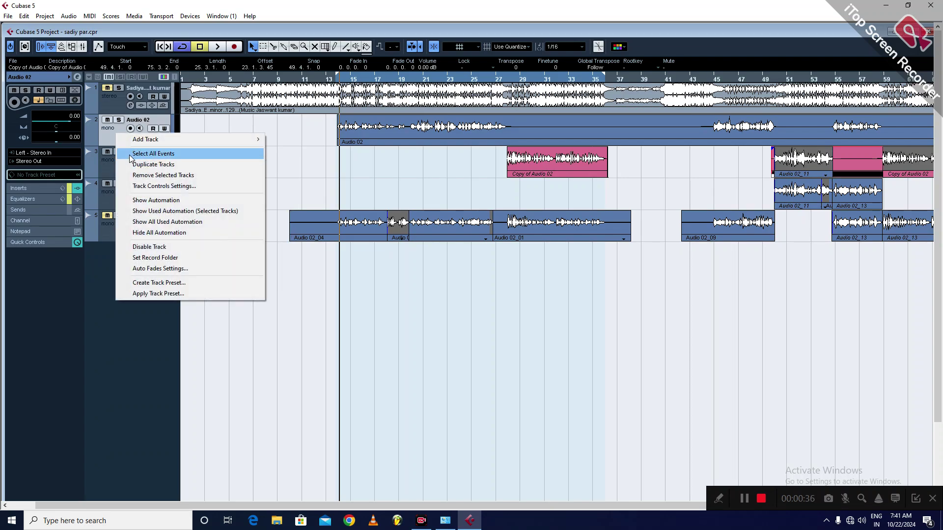
left_click(145, 166)
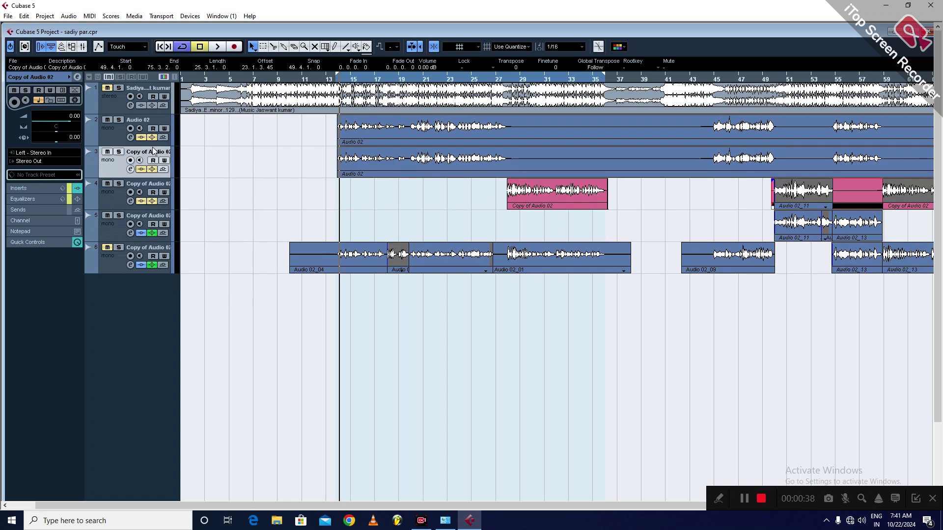
Colour the vocal event on the original Audio 02 track with Color 15.
left_click(116, 143)
left_click(361, 145)
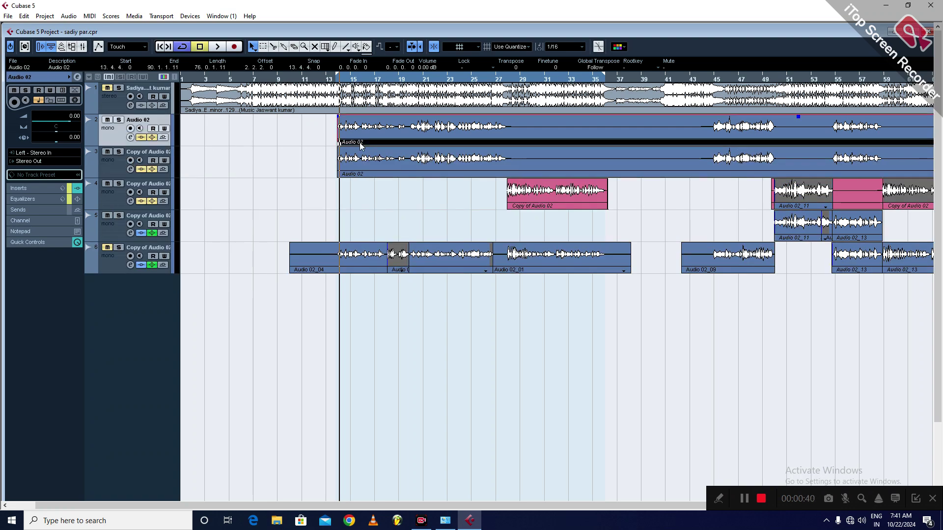
left_click(618, 48)
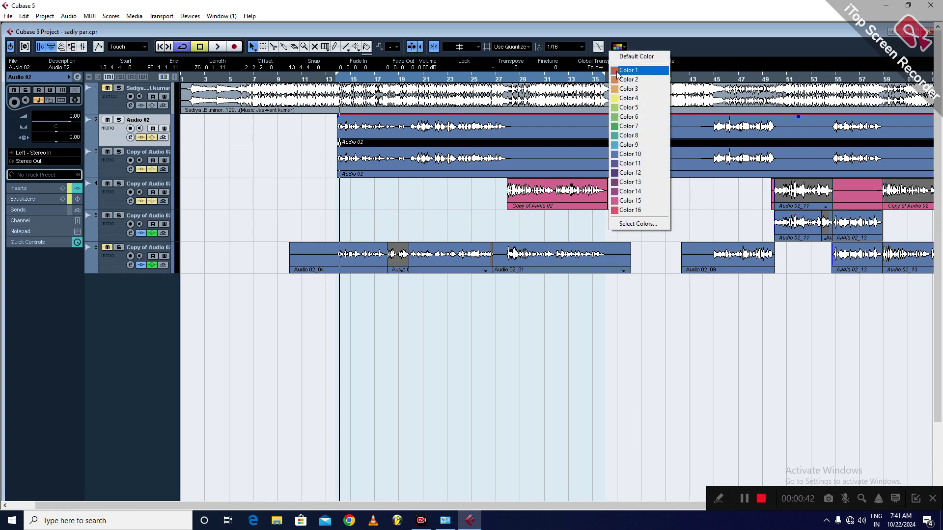
left_click(630, 201)
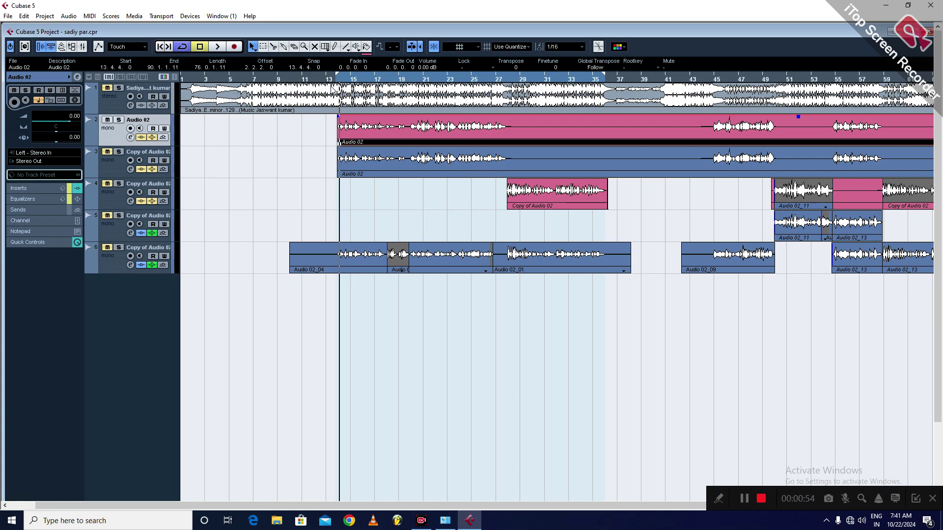
Play the project from around bar 13 to audition the Audio 02 vocal.
left_click(323, 80)
key("space")
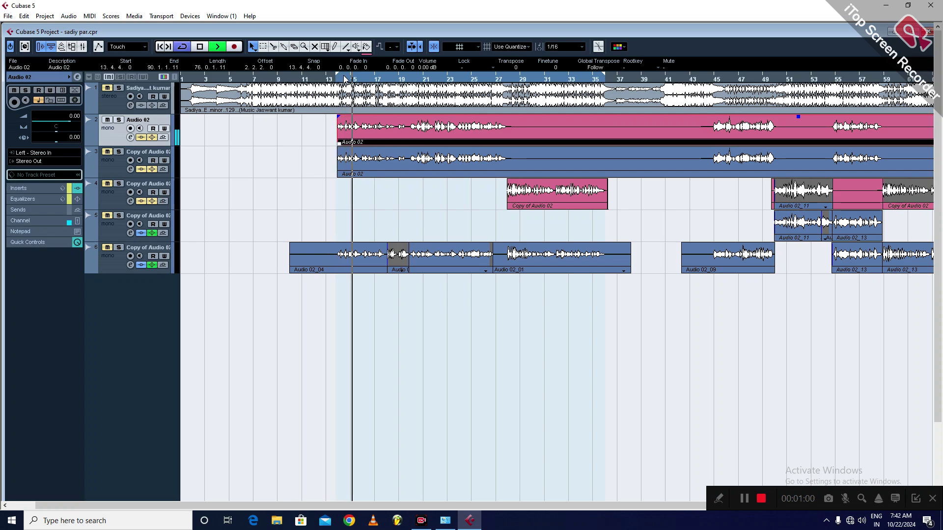
key("h")
key("h")
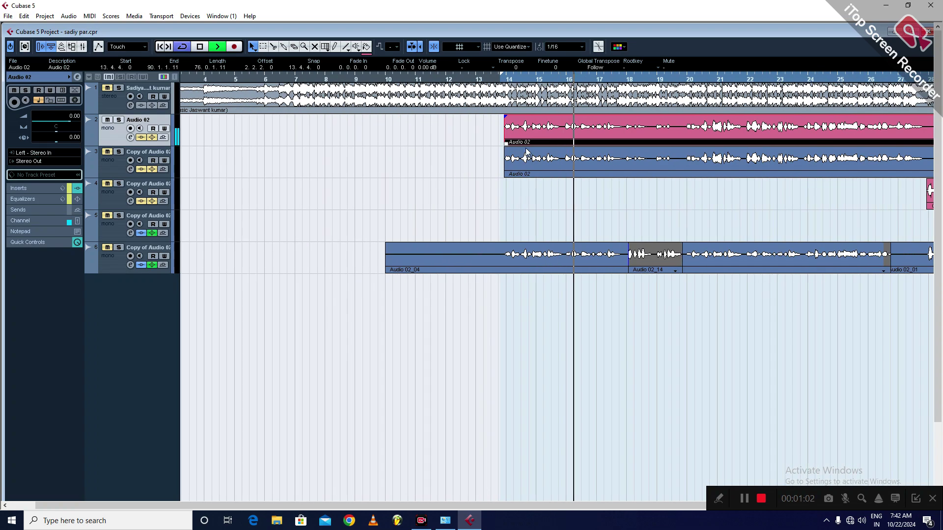
key("g")
key("g")
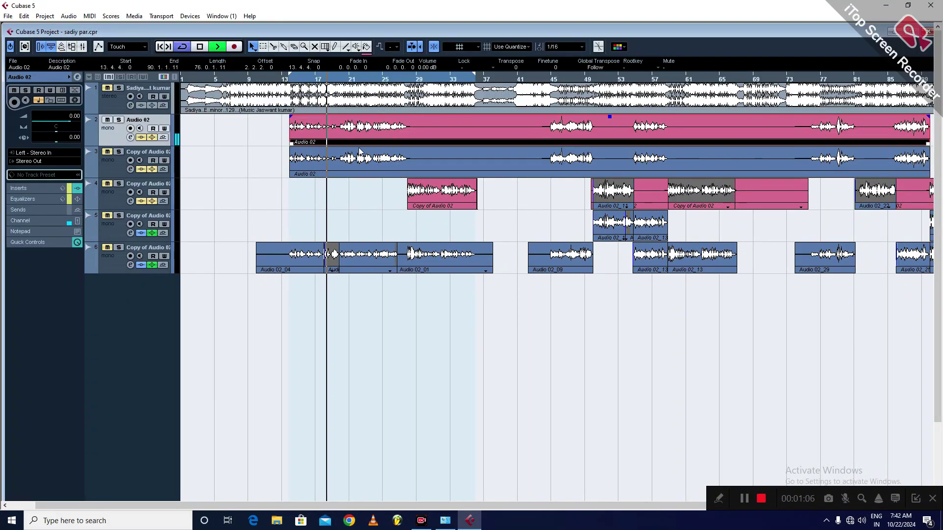
key("space")
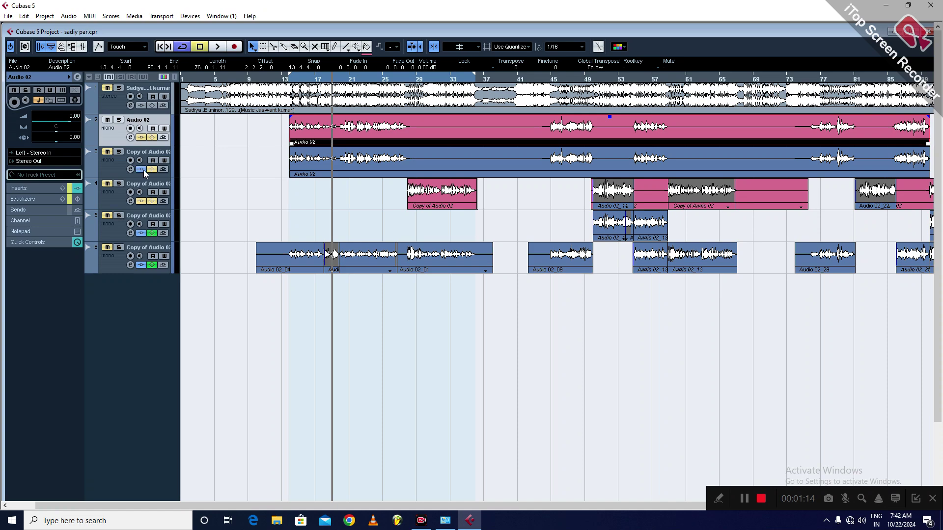
Activate the inserts and EQ on the duplicated track, then audition it unmuted with Audio 02 muted.
left_click(152, 170)
left_click(109, 121)
left_click(108, 151)
left_click(218, 48)
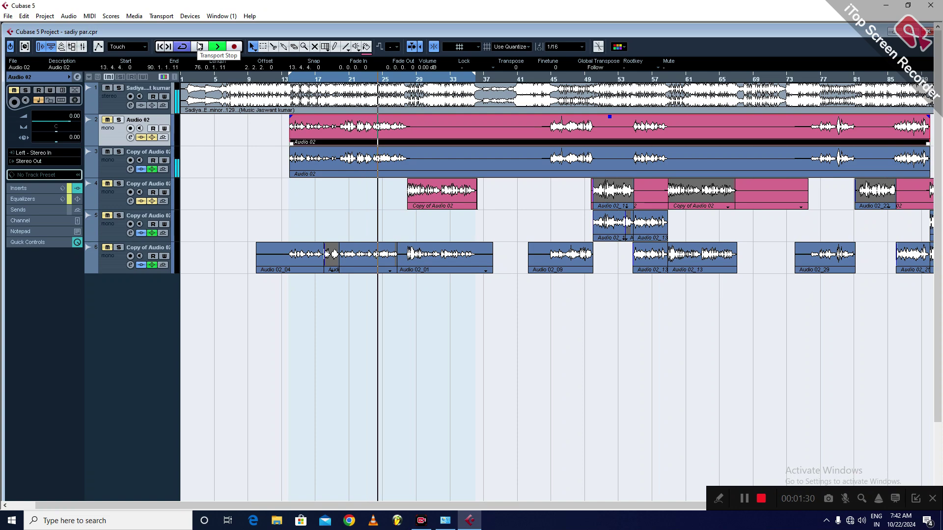
left_click(205, 51)
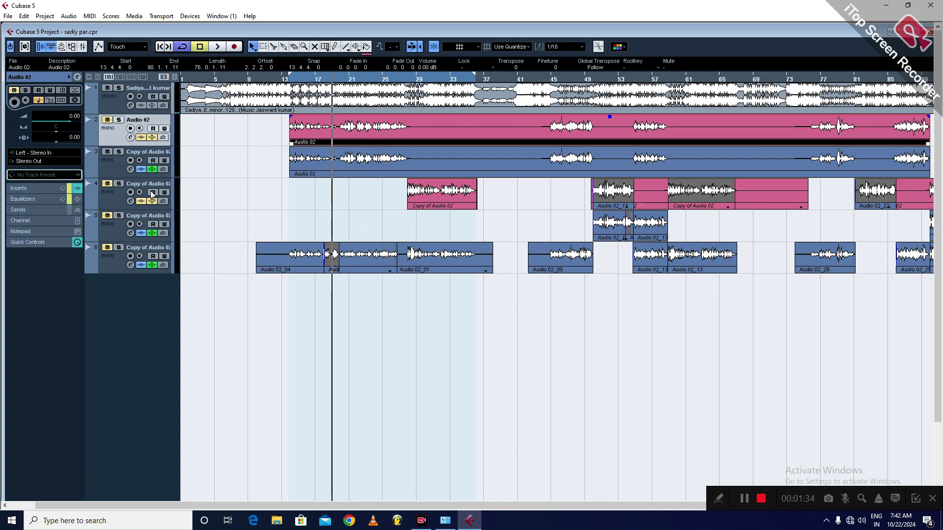
Switch from the duplicate back to Audio 02 with its inserts active and remove its ModDelay insert.
left_click(108, 121)
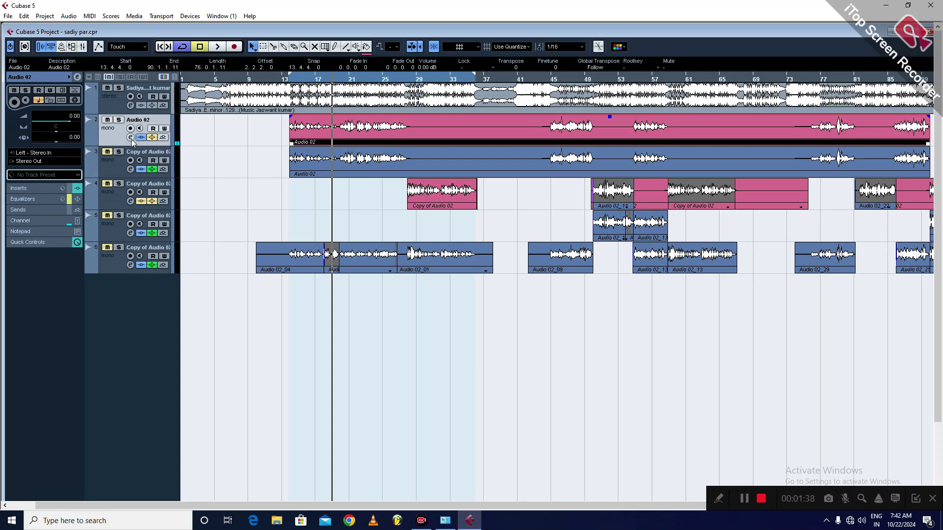
left_click(131, 138)
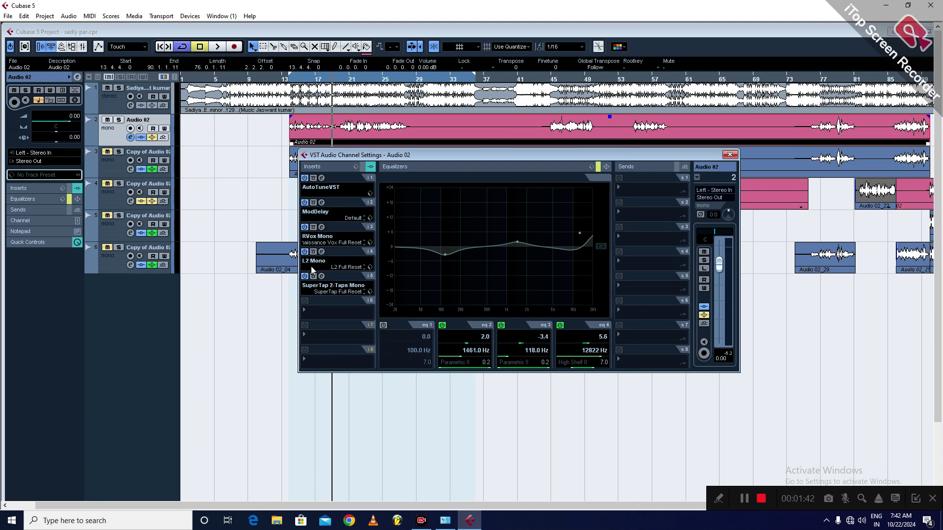
left_click(319, 213)
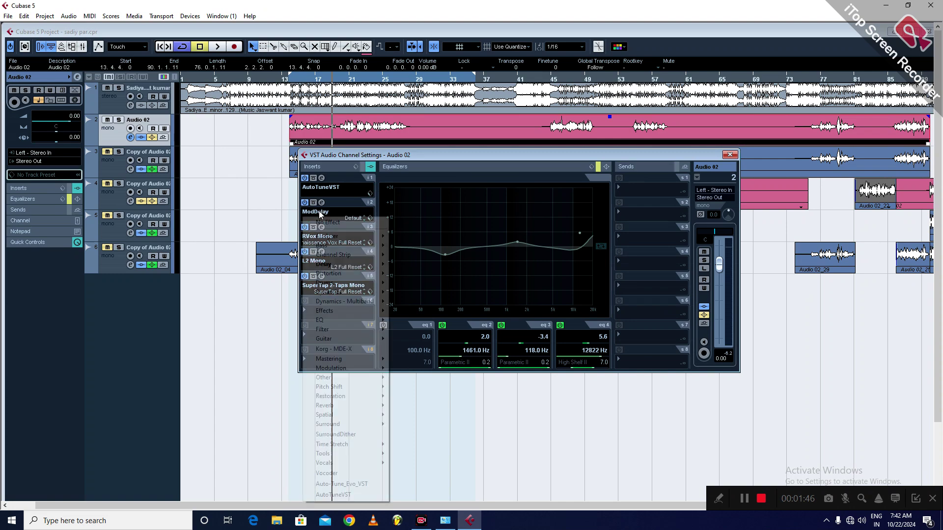
left_click(330, 224)
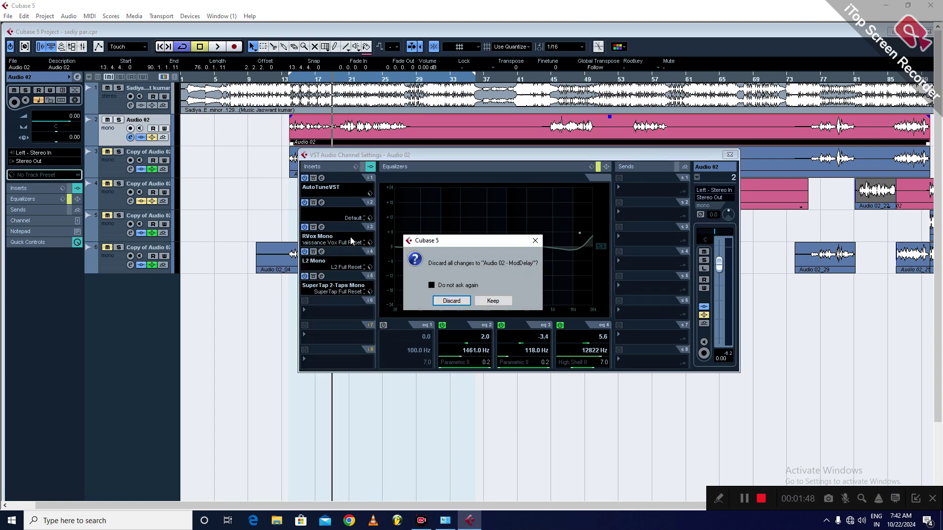
left_click(451, 301)
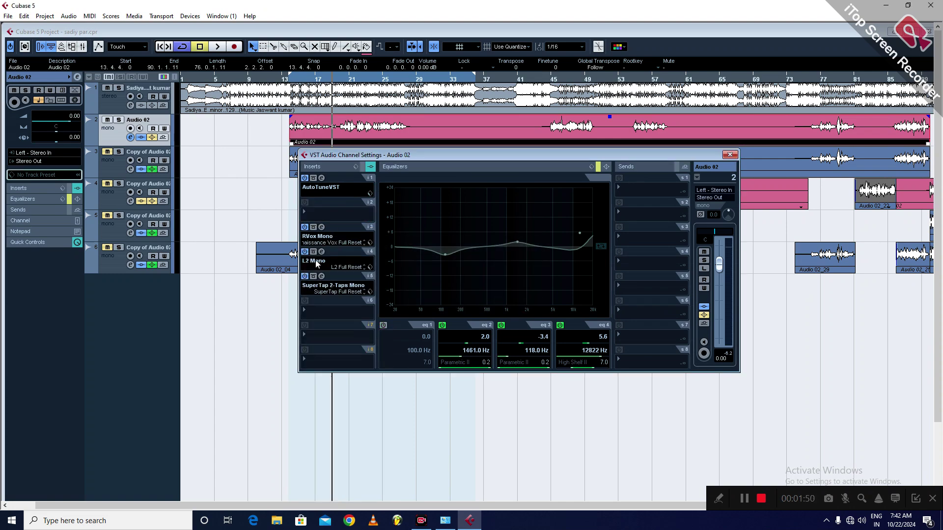
Remove the SuperTap 2-Taps Mono insert from the Audio 02 channel, discarding its settings.
left_click(311, 285)
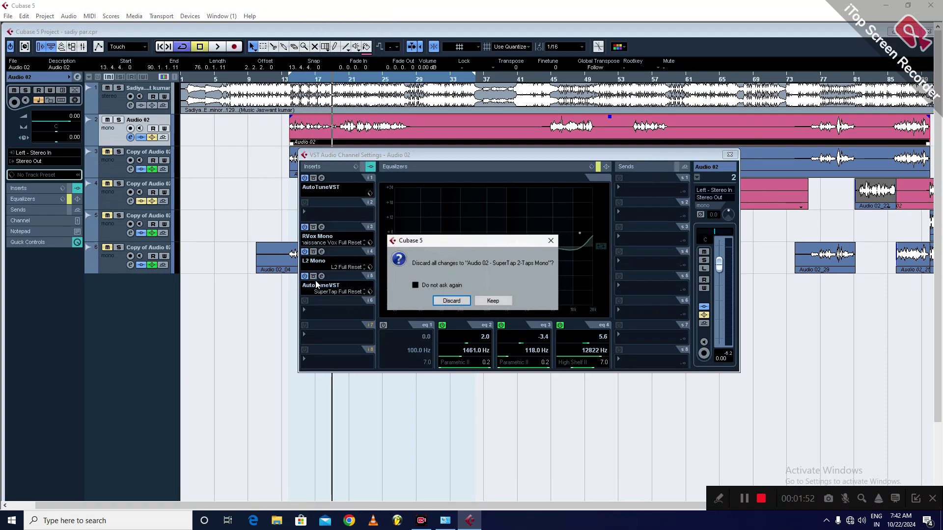
left_click(493, 301)
right_click(332, 293)
left_click(315, 289)
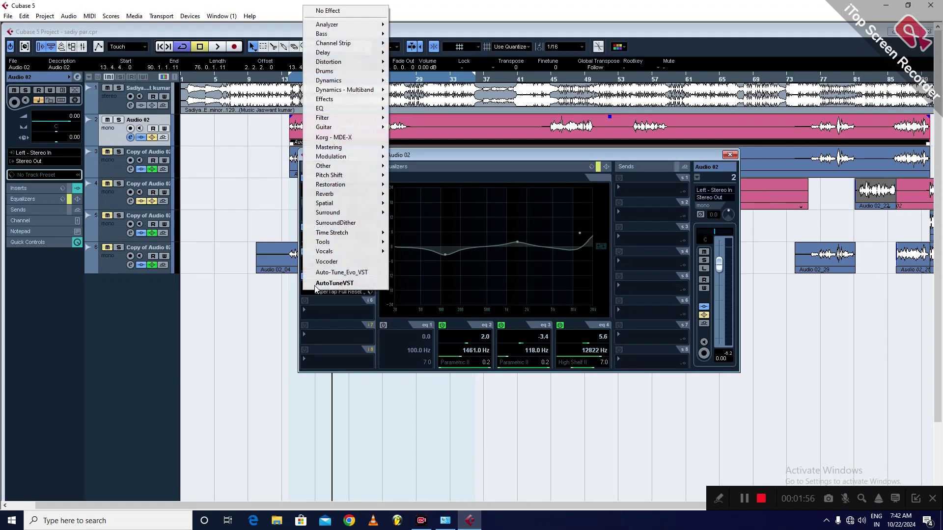
left_click(328, 10)
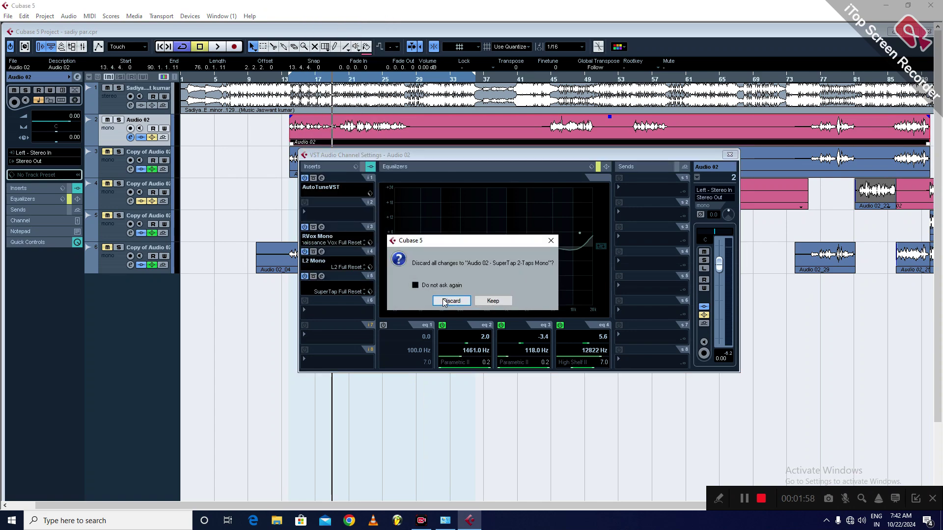
left_click(443, 301)
Remove the L2 Mono insert from the Audio 02 channel, discarding its settings.
right_click(313, 264)
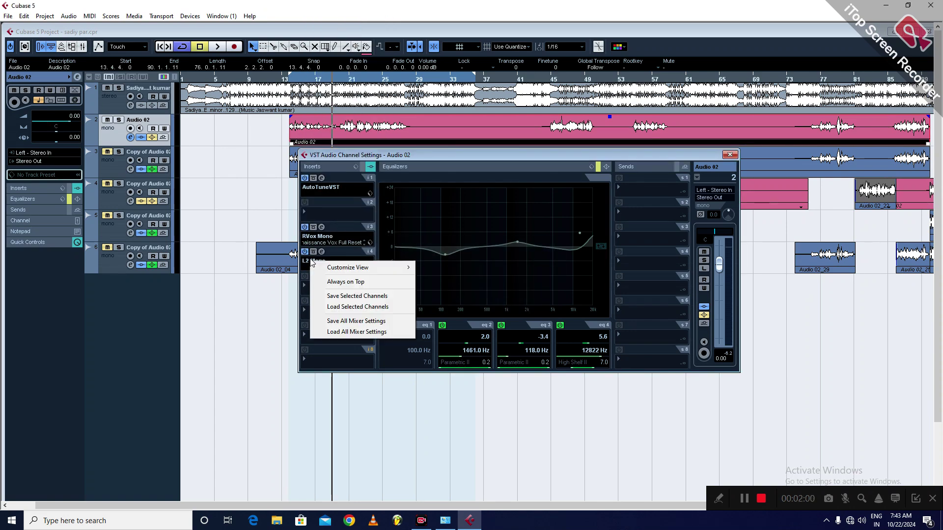
left_click(312, 261)
left_click(313, 262)
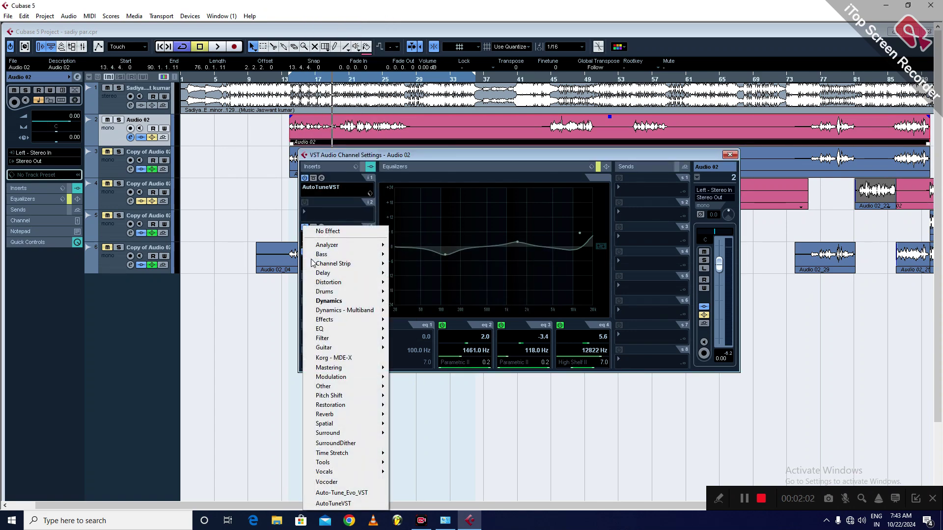
left_click(328, 232)
left_click(451, 300)
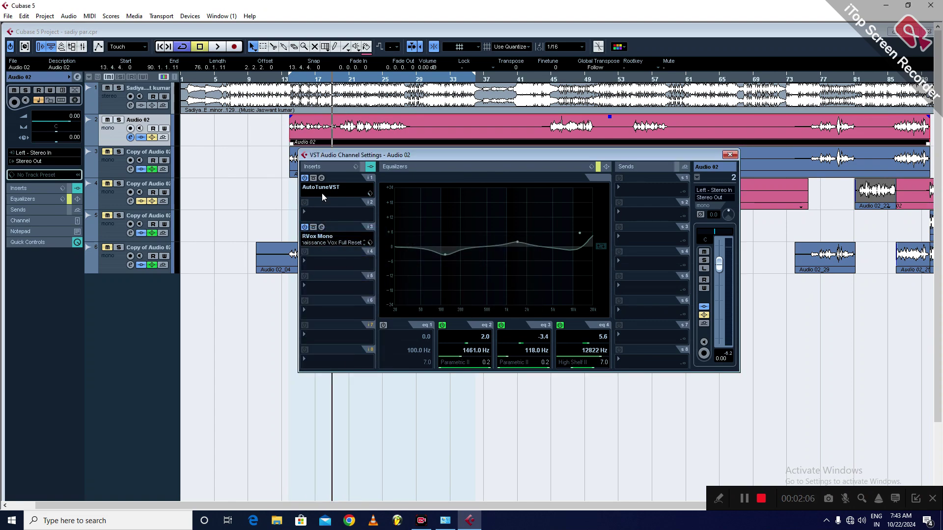
Examine the AutoTuneVST settings of Audio 02 while playing the vocal.
left_click(321, 179)
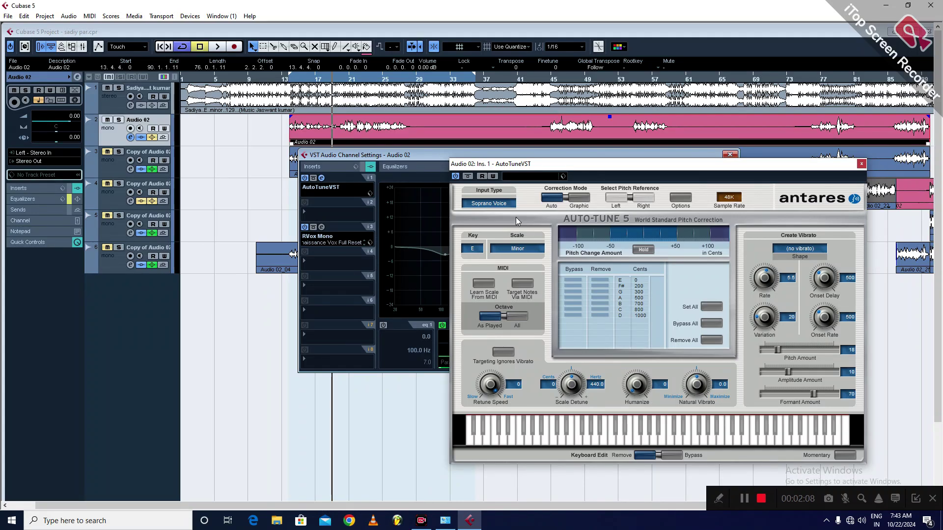
key("space")
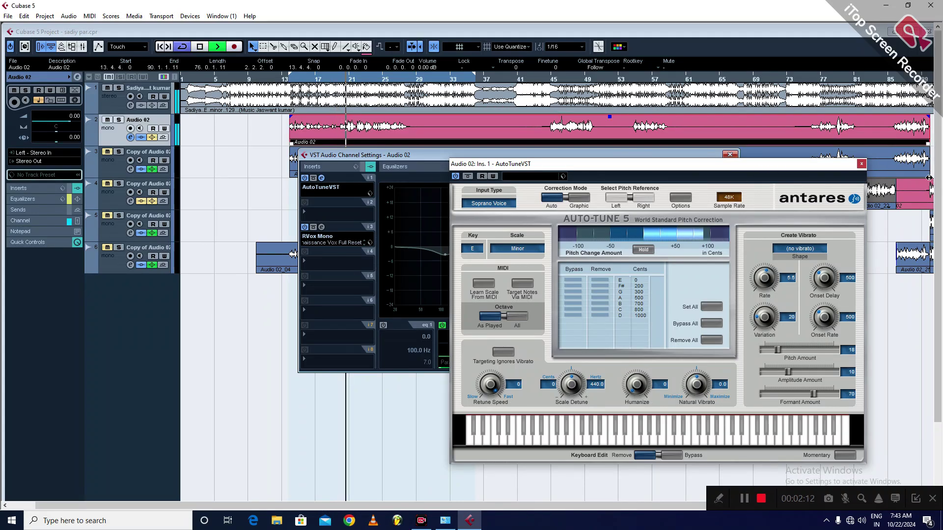
left_click(253, 260)
key("space")
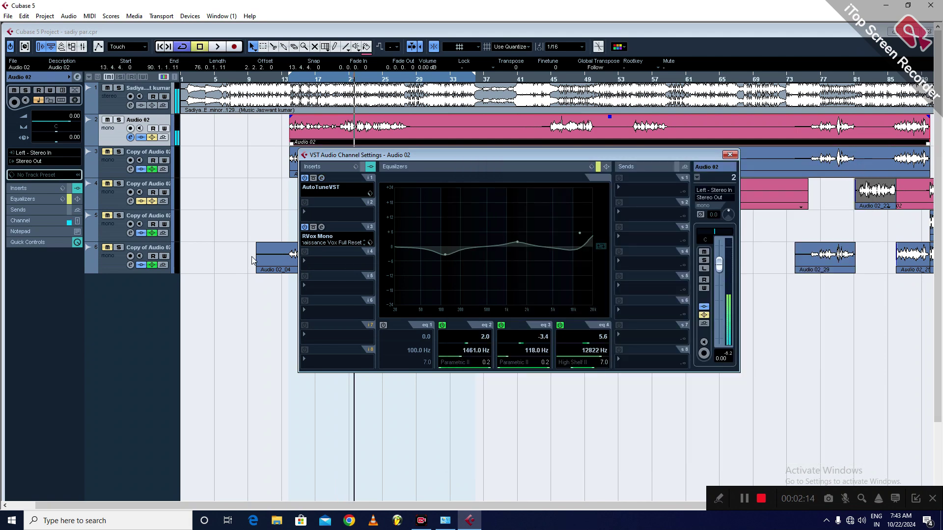
Switch off the RVox Mono insert on Audio 02 and audition the vocal.
left_click(305, 227)
key("space")
left_click(305, 227)
key("space")
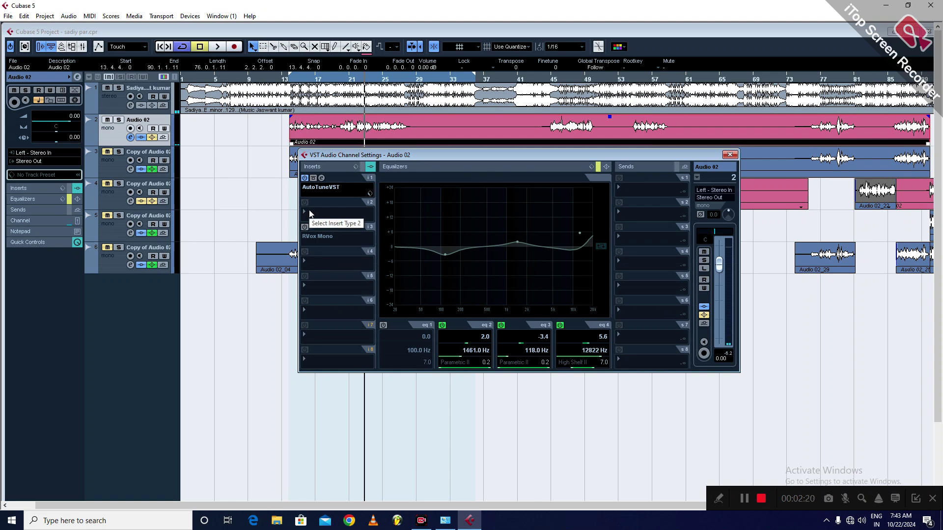
Add PingPongDelay to the second insert slot of Audio 02 with a 1/16 delay and a mix of 25.5.
left_click(309, 213)
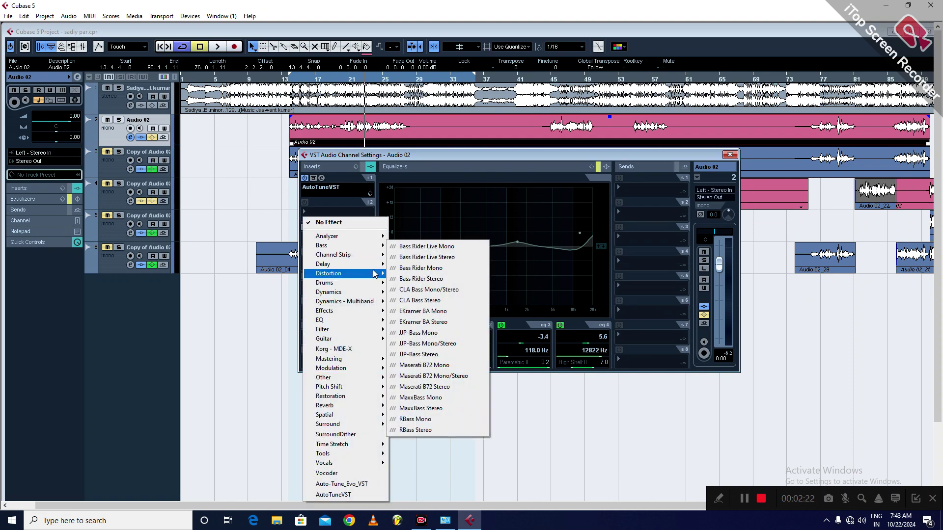
mouse_move(361, 266)
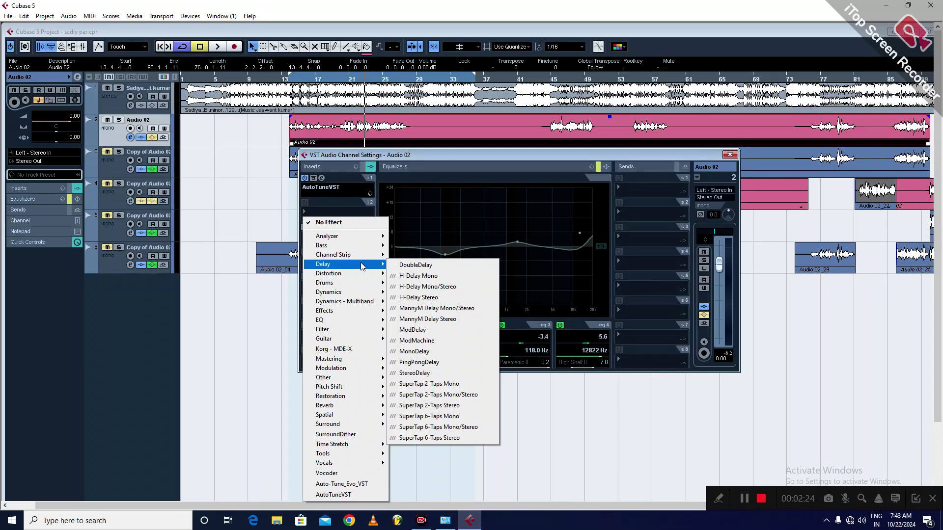
left_click(433, 365)
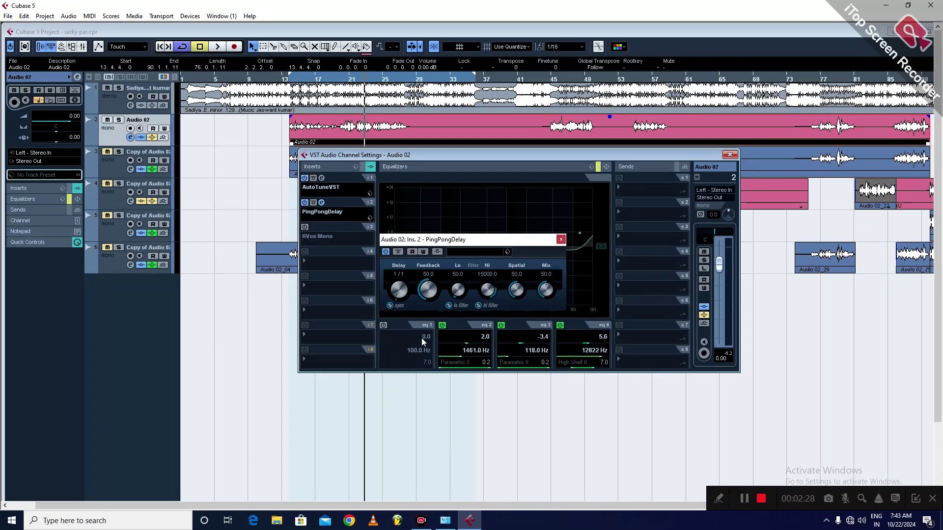
mouse_move(401, 294)
left_mouse_down()
mouse_move(393, 278)
mouse_move(397, 288)
left_mouse_up()
left_click_drag(397, 289, 398, 291)
left_click_drag(547, 305, 547, 308)
Set the PingPongDelay's delay to 1/8 while auditioning the vocal.
key("space")
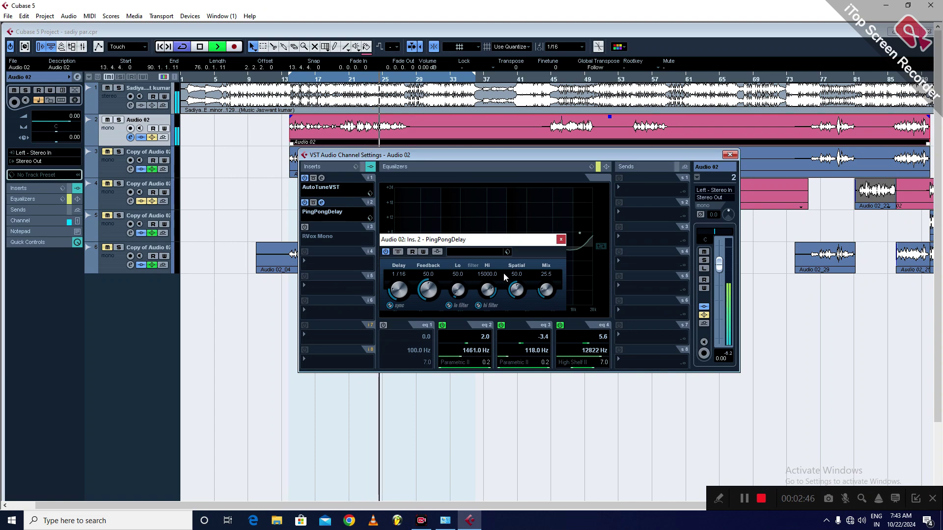
left_click_drag(398, 304, 398, 300)
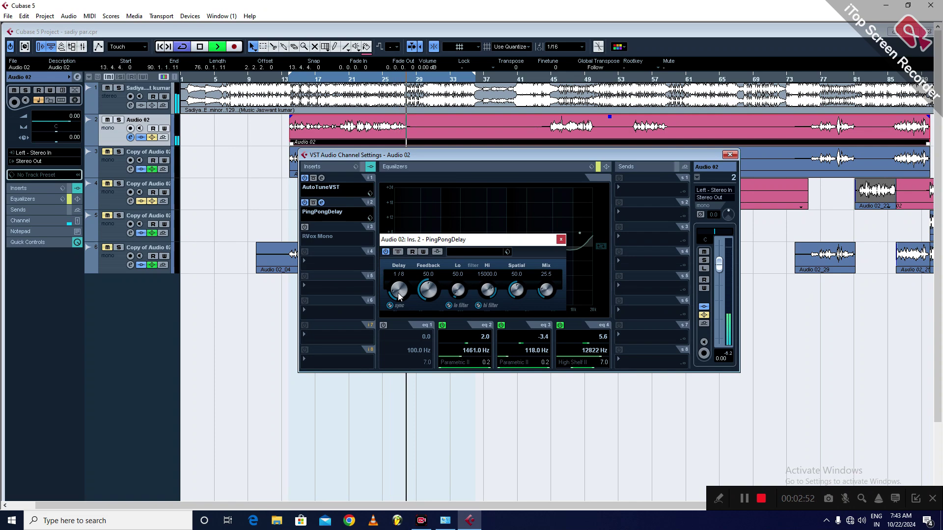
key("space")
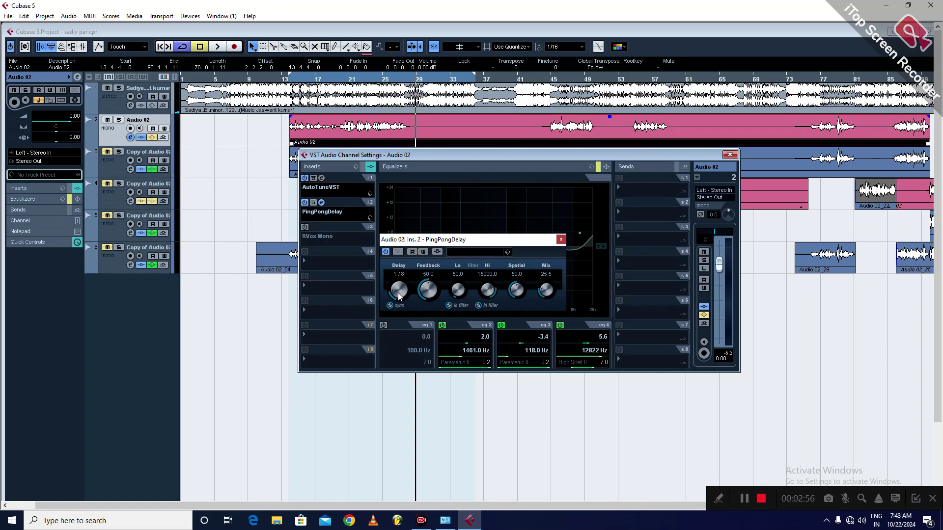
Move the fourth track with the pink vocal events directly below Audio 02 and solo it.
left_click_drag(521, 155, 467, 276)
left_click(109, 179)
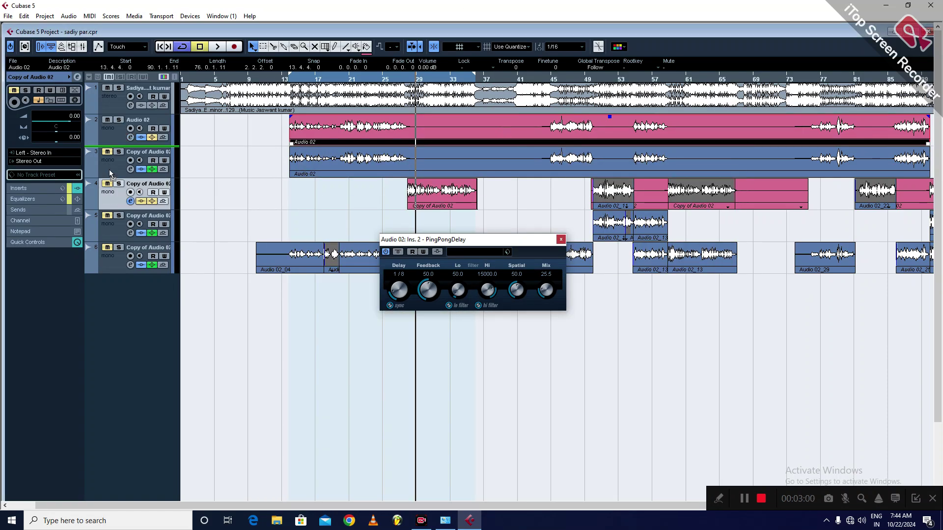
left_click_drag(109, 178, 114, 167)
left_click(118, 152)
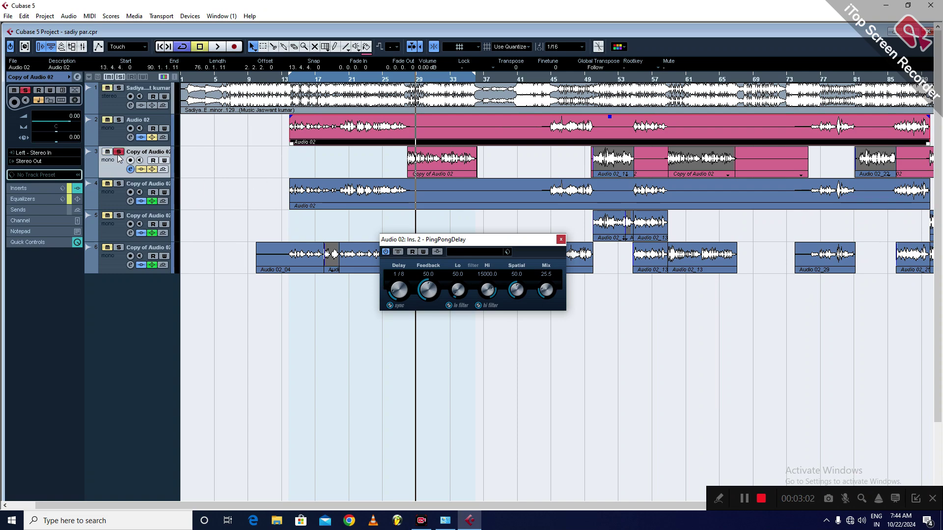
Unmute and solo Audio 02 and the music track alongside the pink vocal copy, and audition the section starting around bar 15.
left_click(109, 120)
left_click(107, 88)
key("space")
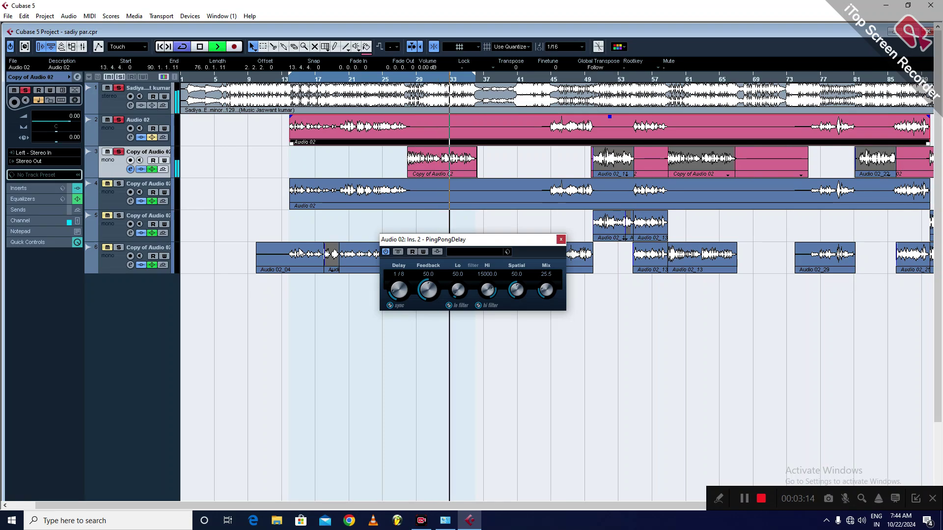
key("space")
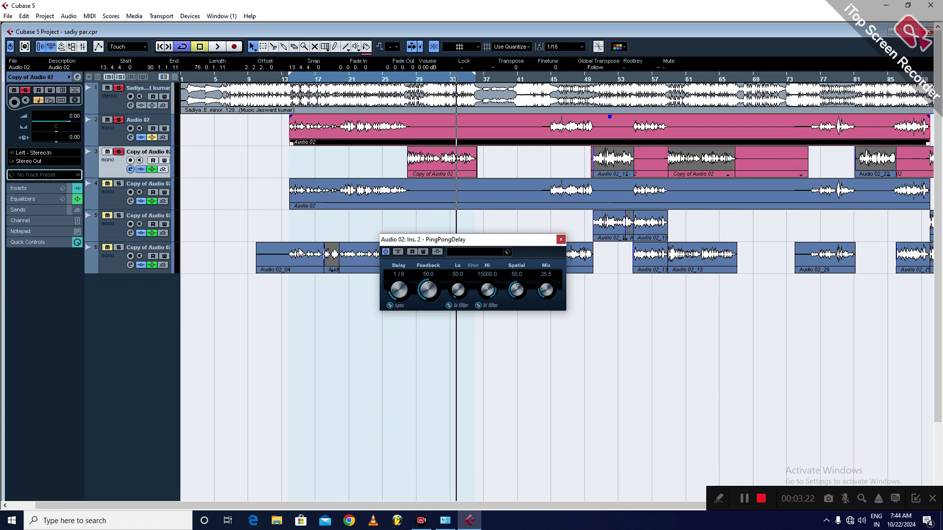
left_click(303, 79)
key("space")
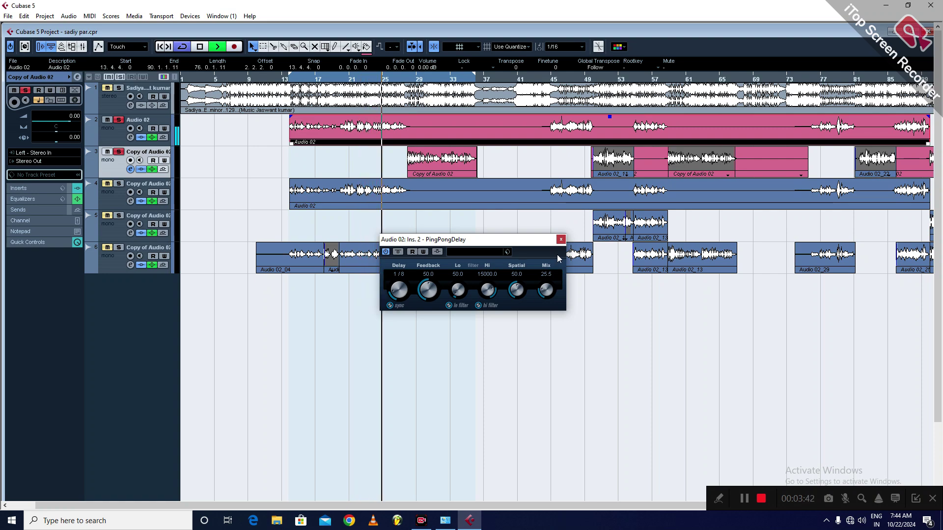
Set Audio 02's EQ to -9.0 dB low shelf at 234 Hz, 2.8 dB at 2241 Hz and 8.4 dB high shelf at 6360 Hz.
left_click(560, 239)
left_click(131, 137)
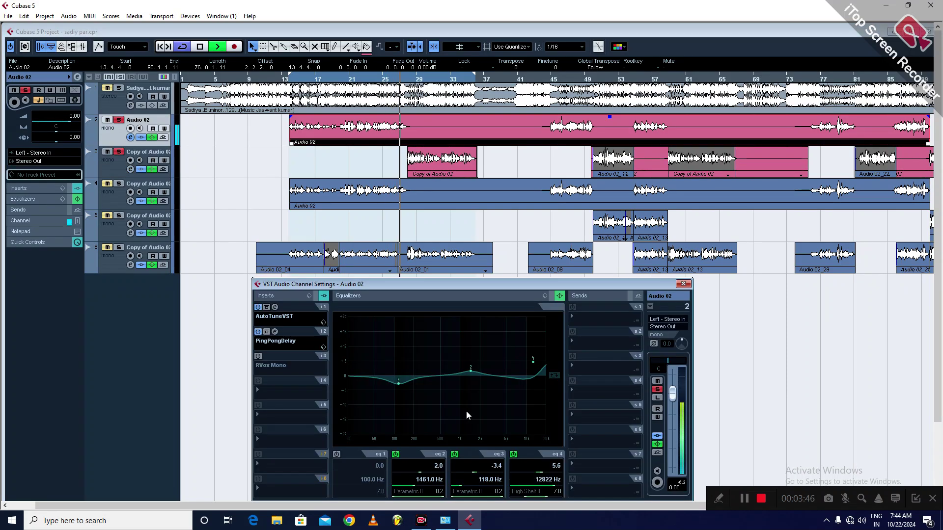
left_click_drag(475, 374, 475, 367)
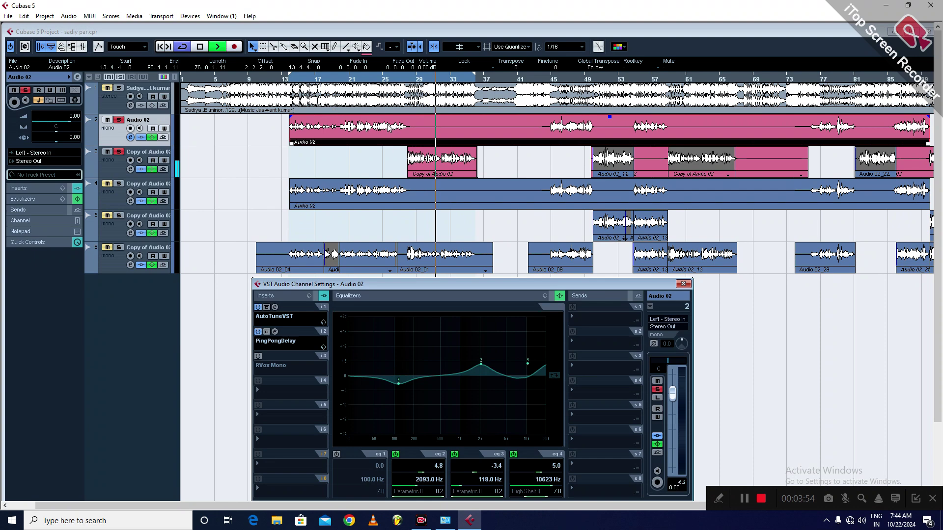
left_click(319, 82)
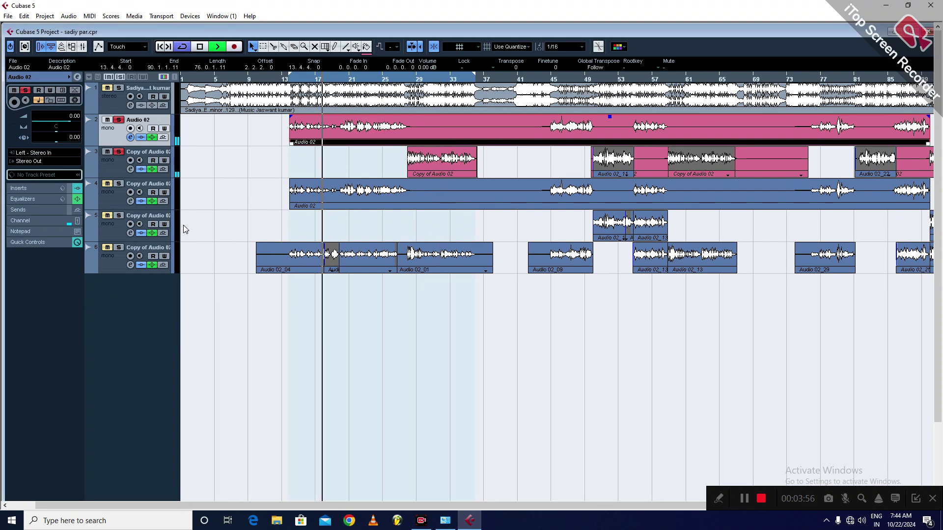
left_click(130, 137)
left_click_drag(481, 367, 482, 372)
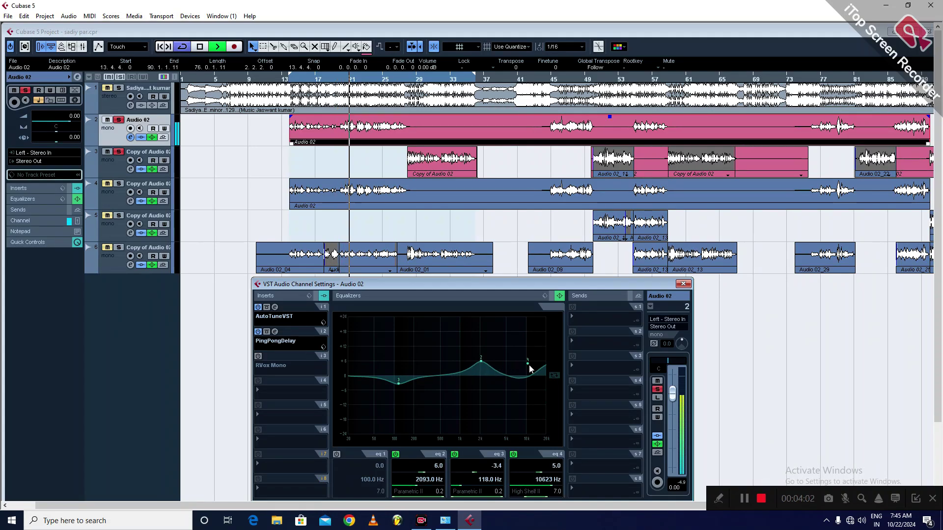
left_click_drag(524, 356, 464, 383)
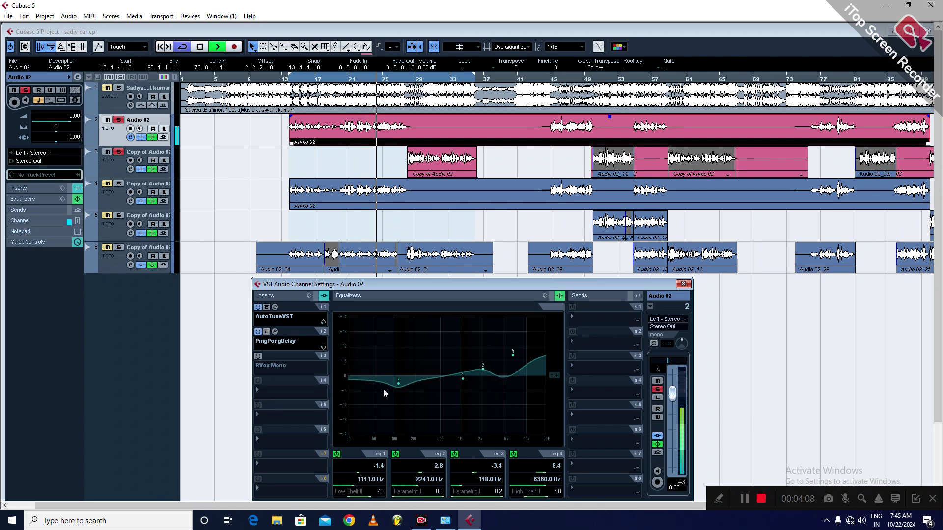
double_click(464, 382)
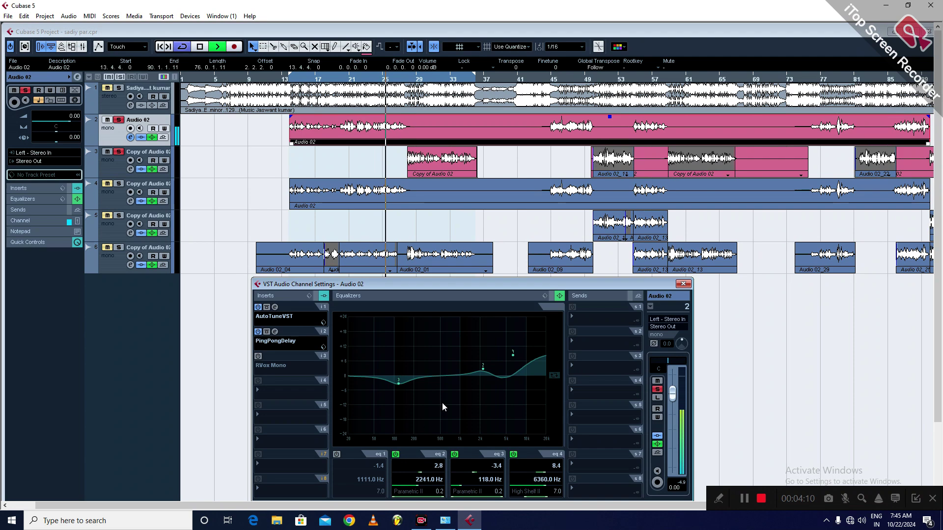
left_click_drag(352, 377, 418, 398)
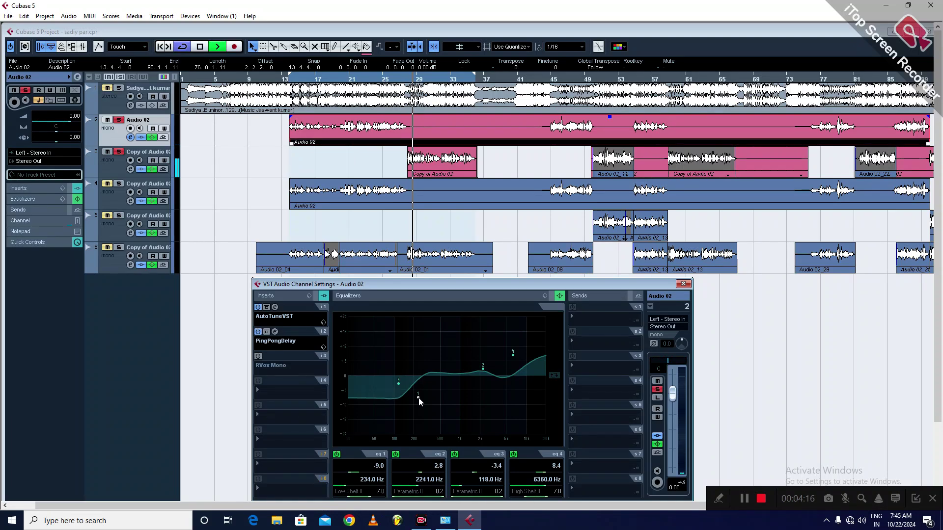
Reactivate the RVox Mono insert on Audio 02, check its settings, and set EQ band 3 to 4.6 dB at 35 Hz.
left_click(258, 357)
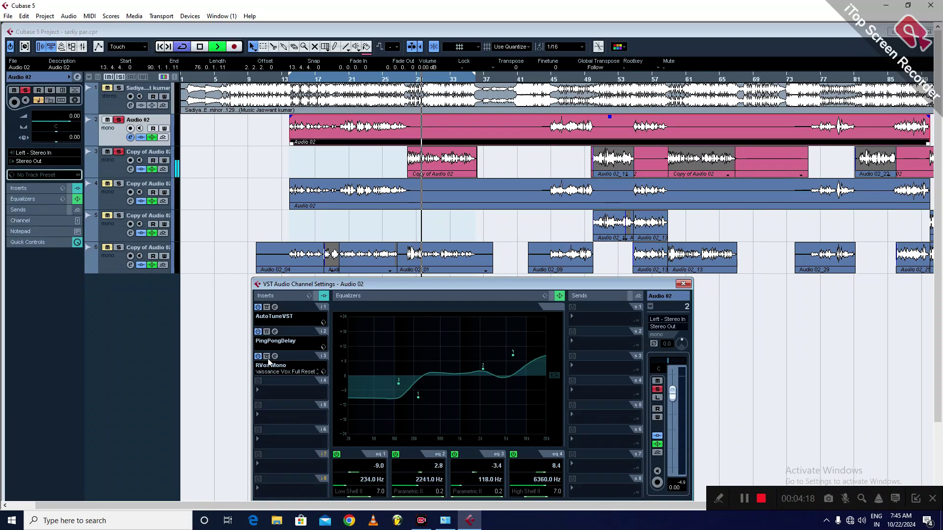
left_click(275, 357)
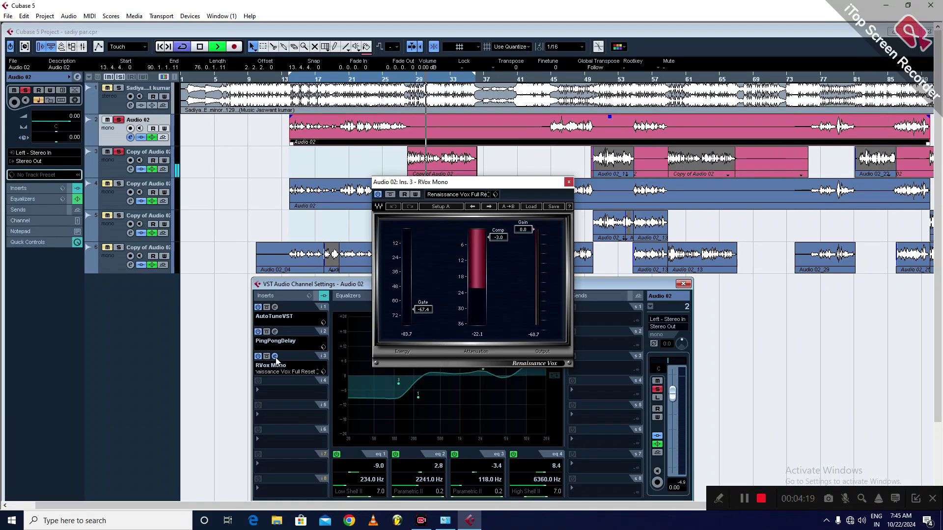
left_click(568, 182)
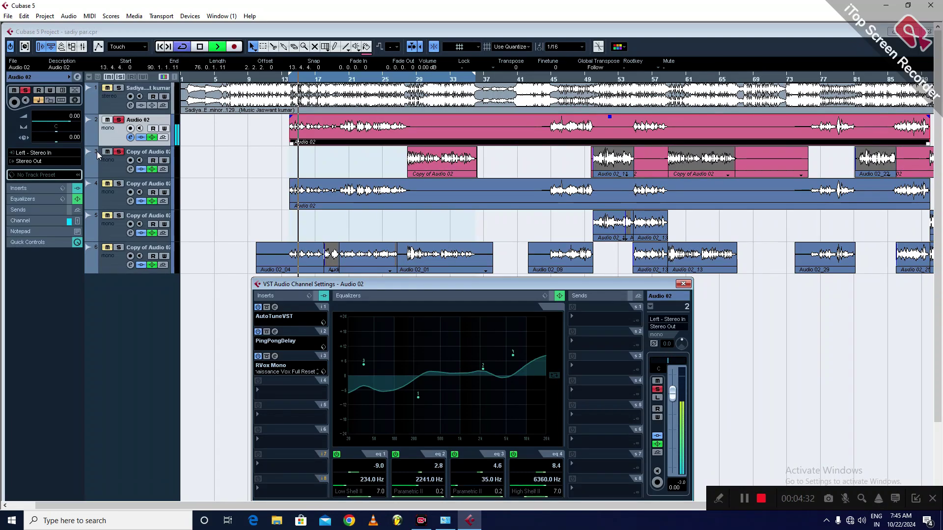
key("Escape")
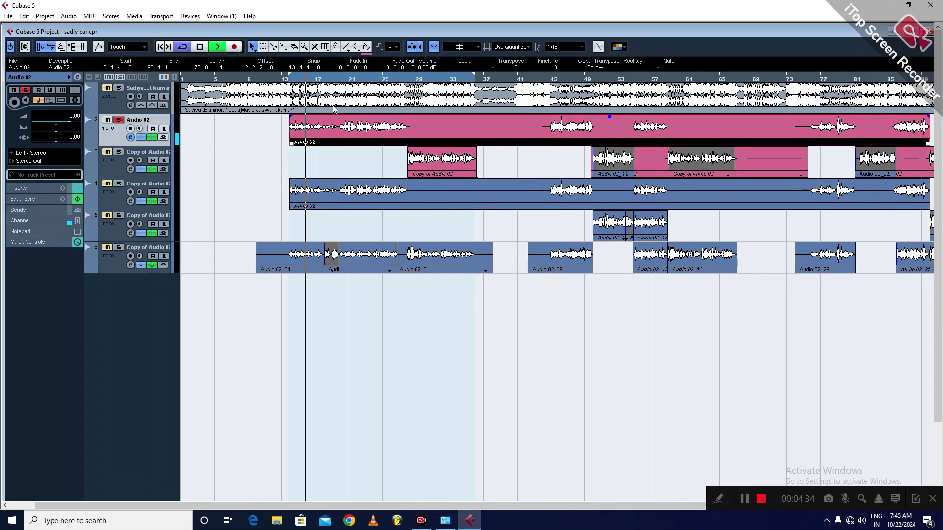
Set the locator range to about bars 20 to 28 and audition Audio 02 with the music track and pink vocal copy soloed.
left_click_drag(474, 75, 347, 93)
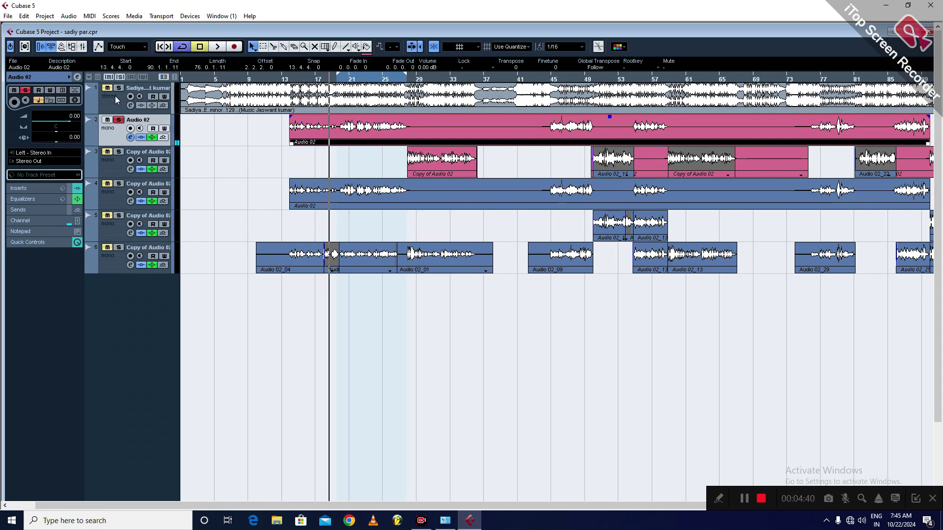
key("space")
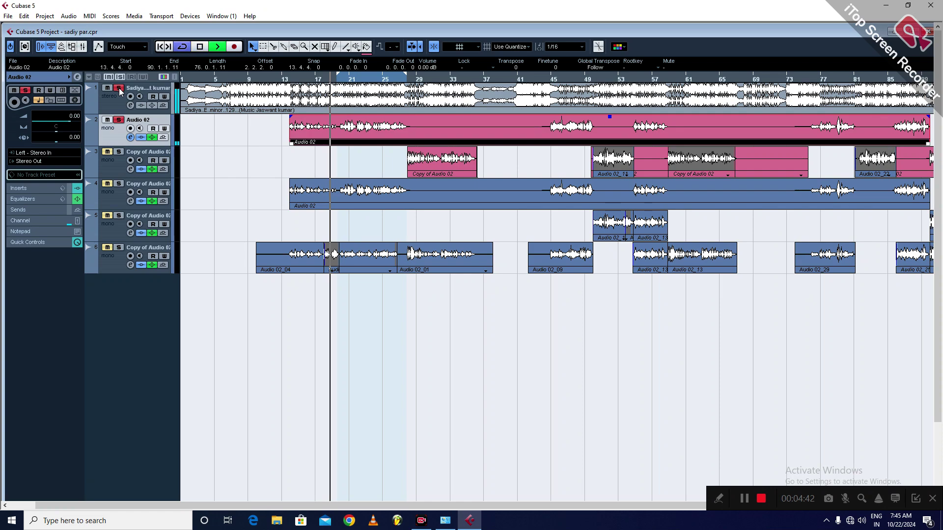
left_click(119, 153)
left_click(118, 154)
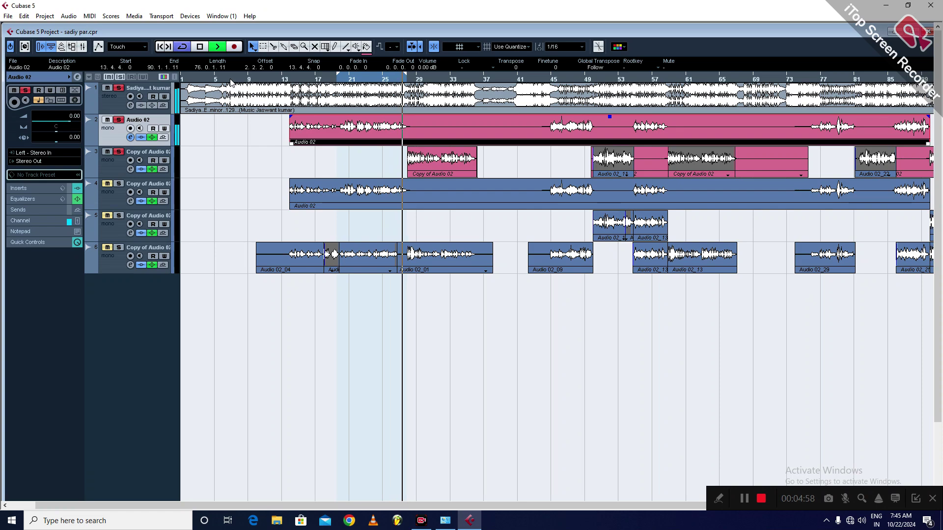
Turn off cycle playback, extend the locator range to just past bar 36, and audition the vocals with the music.
key("space")
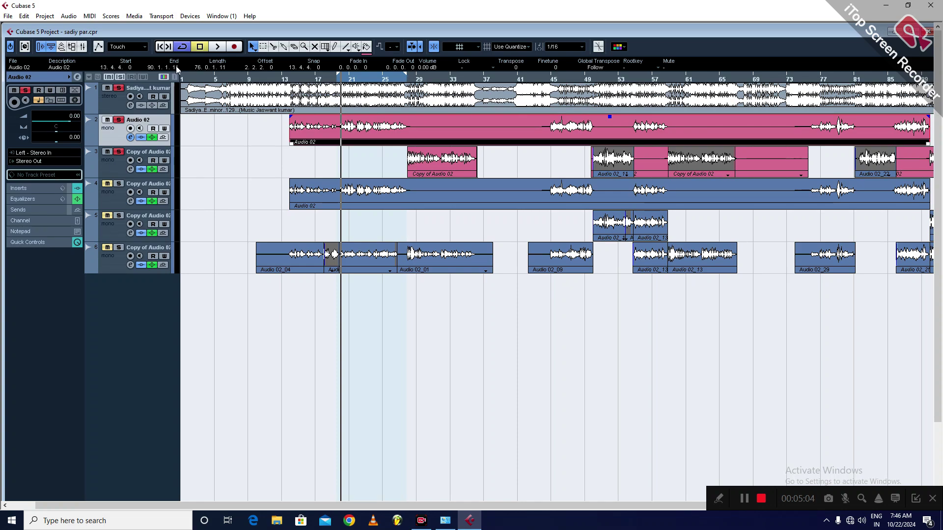
key("space")
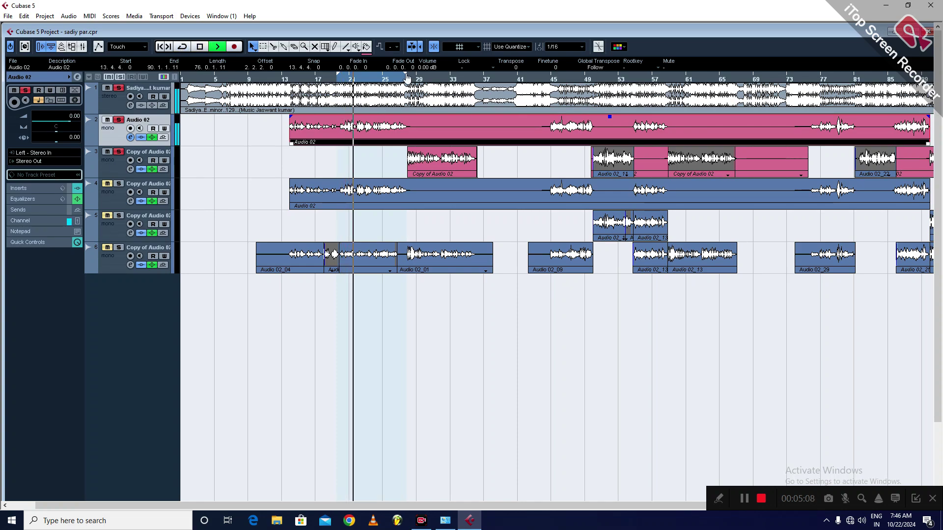
left_click_drag(418, 78, 479, 78)
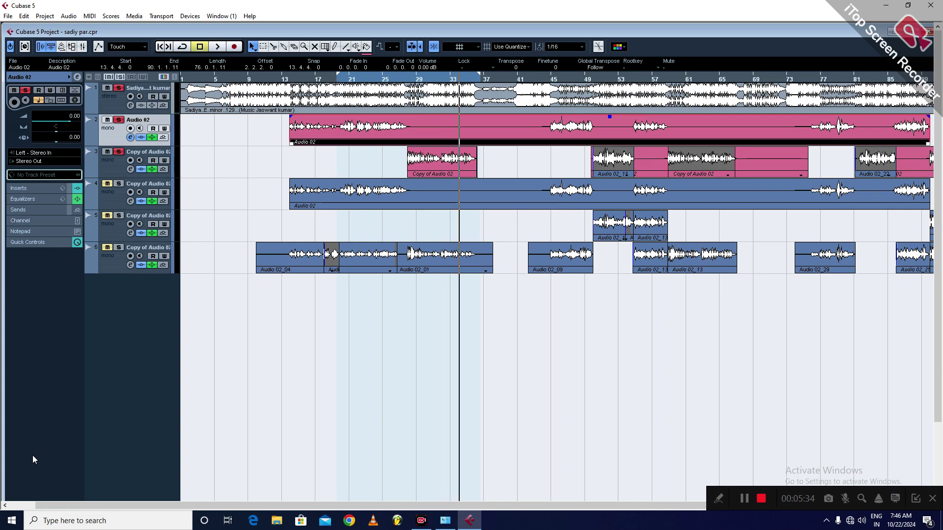
Open the options for adding a track below the last vocal track.
right_click(119, 295)
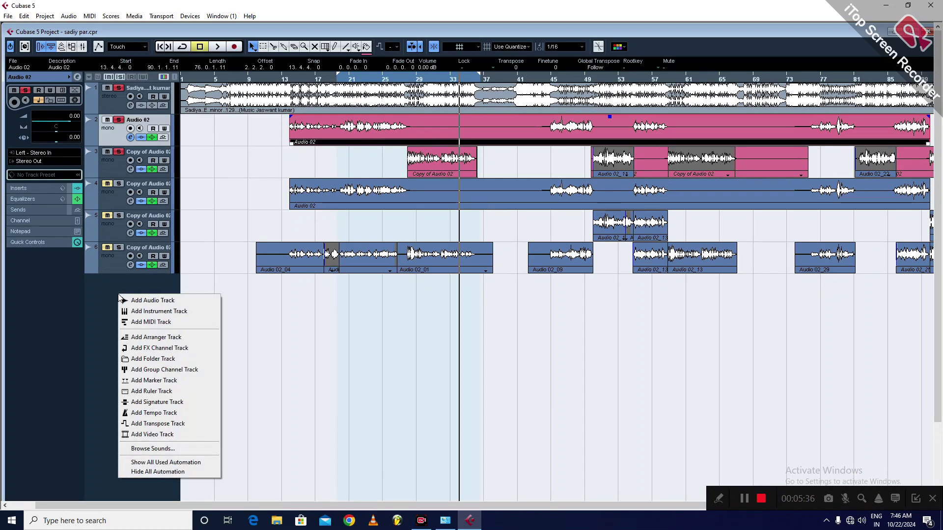